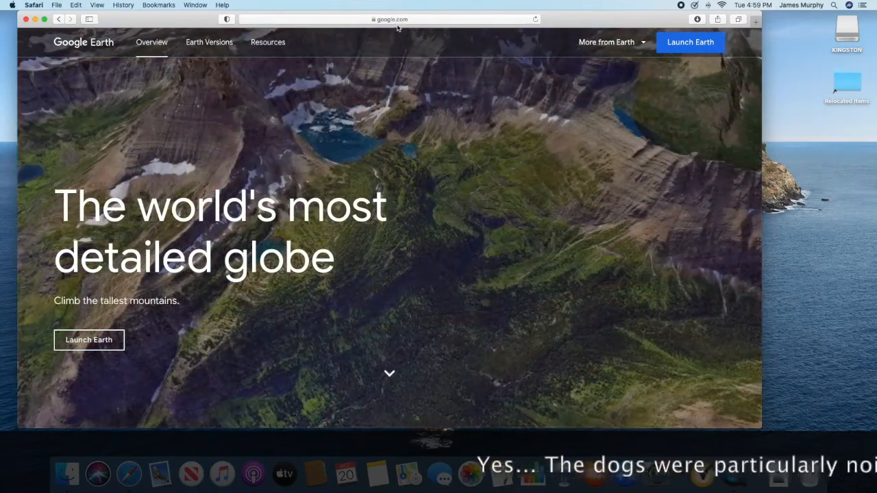
Step: Check the Google Earth site's web address and go to the Google Earth Pro on desktop section under Earth Versions
click(316, 19)
click(370, 19)
drag(574, 24, 574, 24)
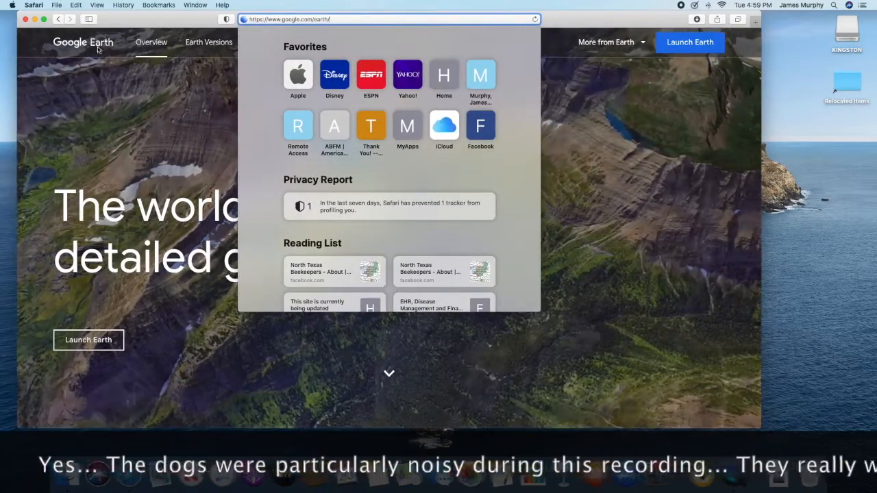
click(198, 47)
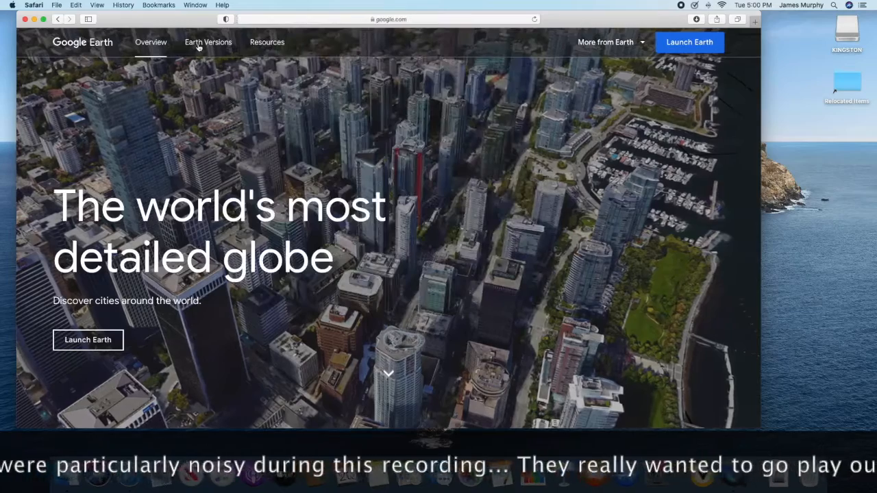
click(206, 44)
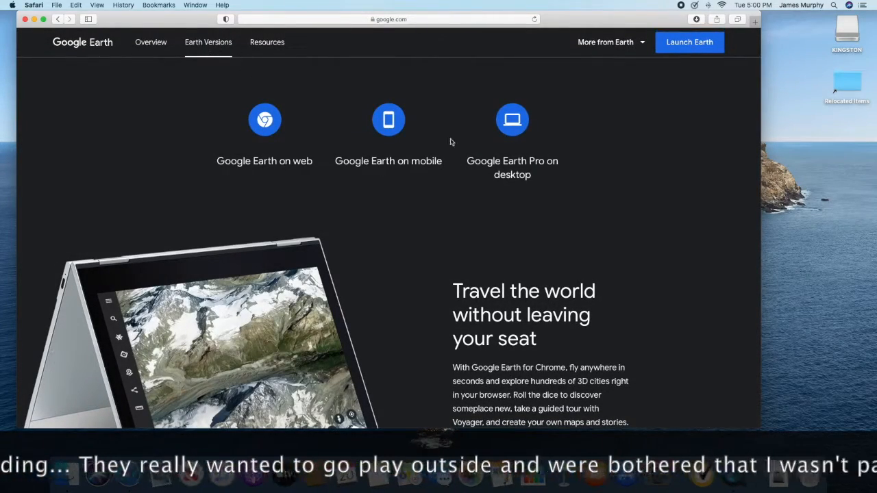
click(509, 168)
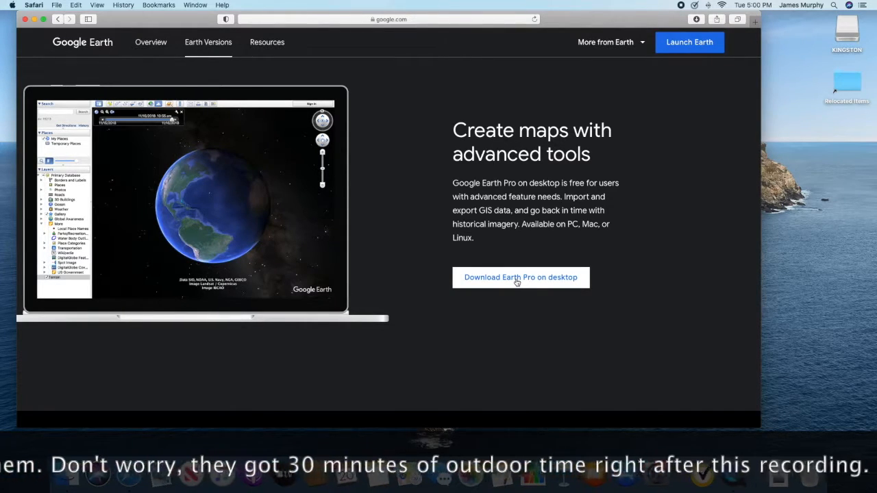
Step: Accept the terms and download Google Earth Pro for Mac with anonymous usage statistics and crash reports turned off
click(516, 278)
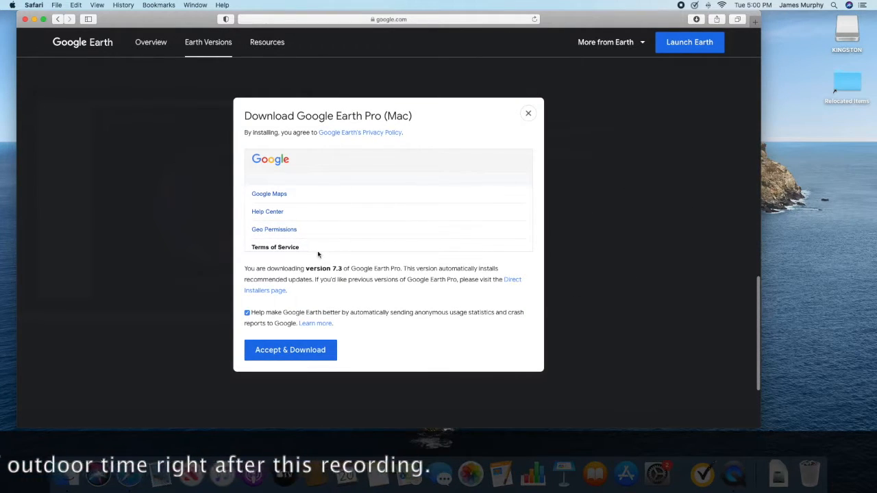
click(247, 313)
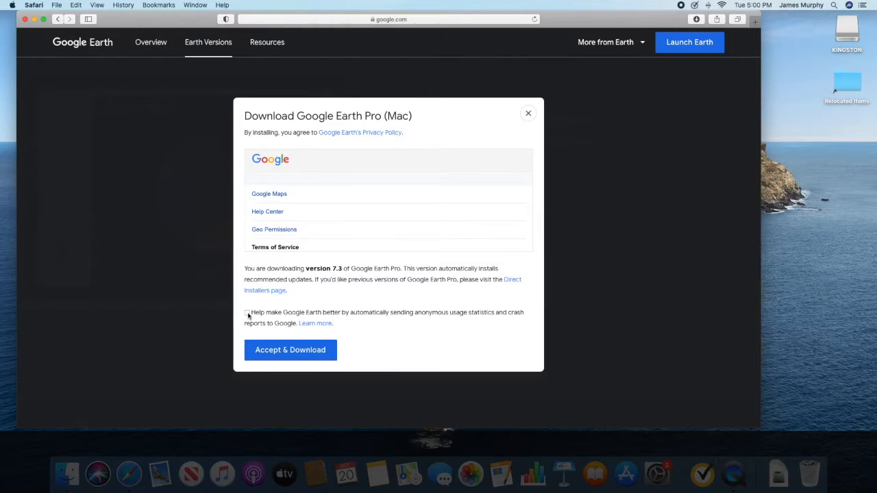
click(295, 350)
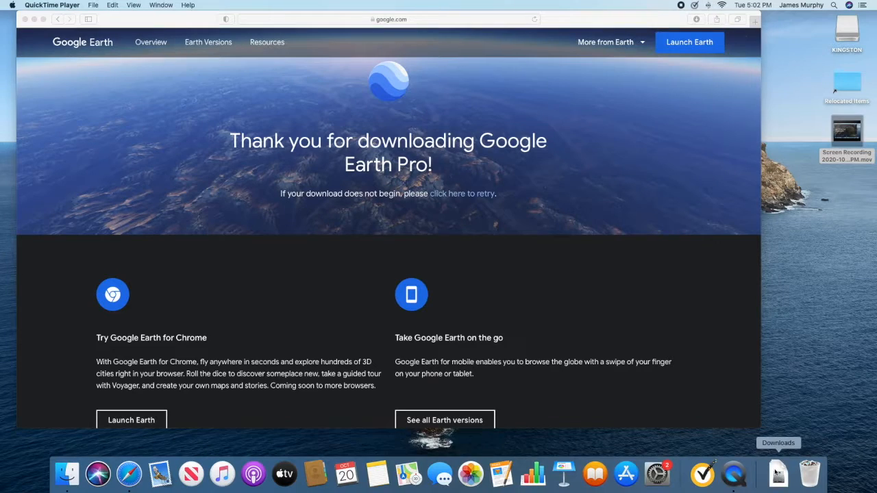
Step: Open the downloaded GoogleEarthProMac-Intel.dmg and launch the Install Google Earth Pro 7.3.3.7786.pkg package
click(777, 473)
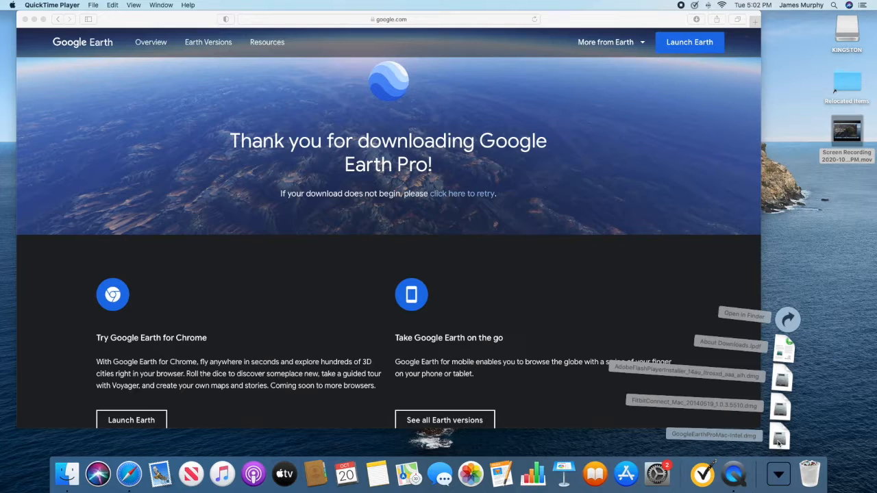
click(779, 442)
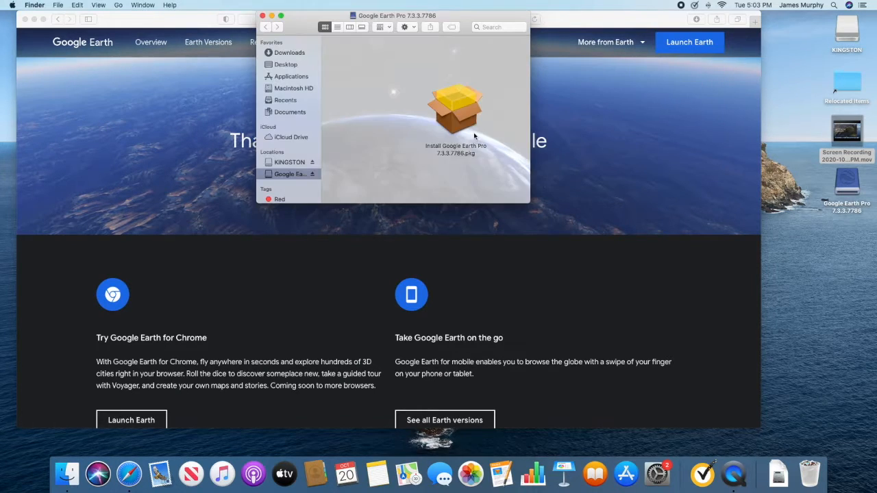
double_click(452, 113)
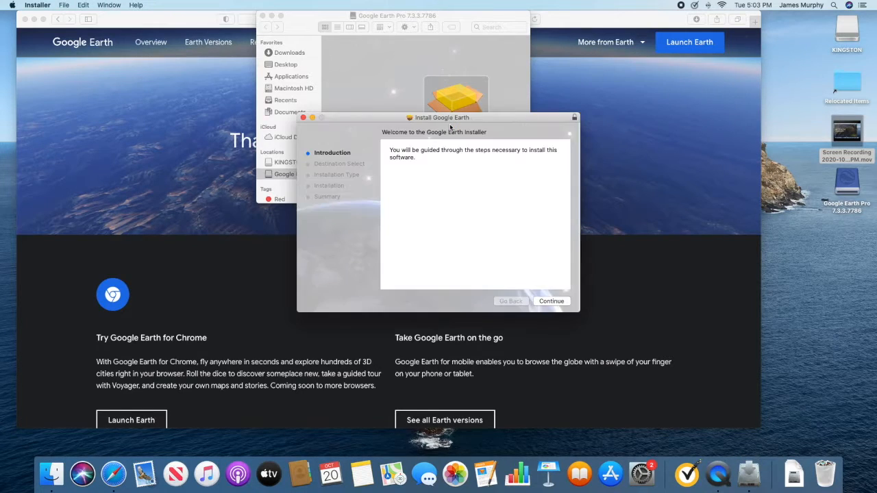
Step: Run the standard Google Earth installation, authorize it with the account password, and move the installer to the Trash when done
click(559, 304)
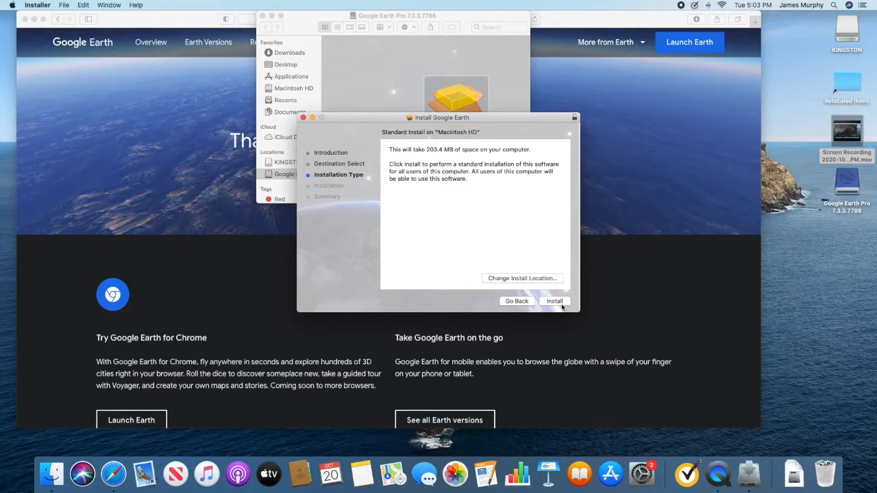
click(558, 305)
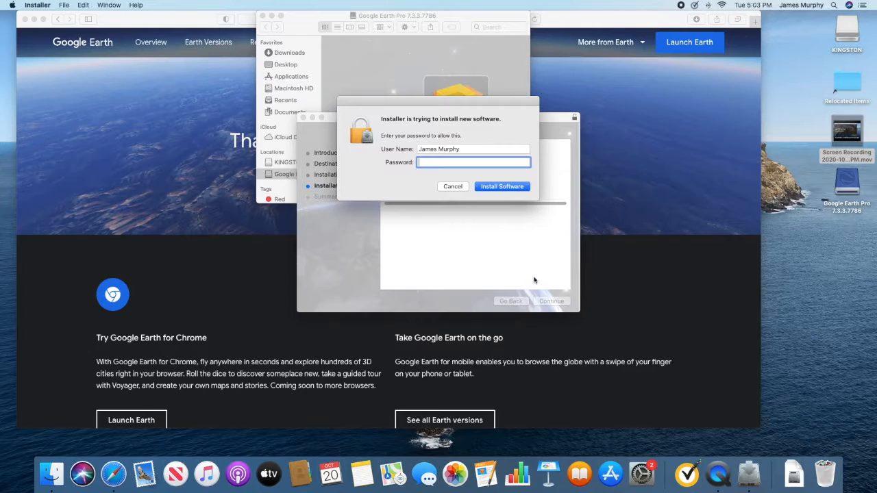
text(••••)
key(Return)
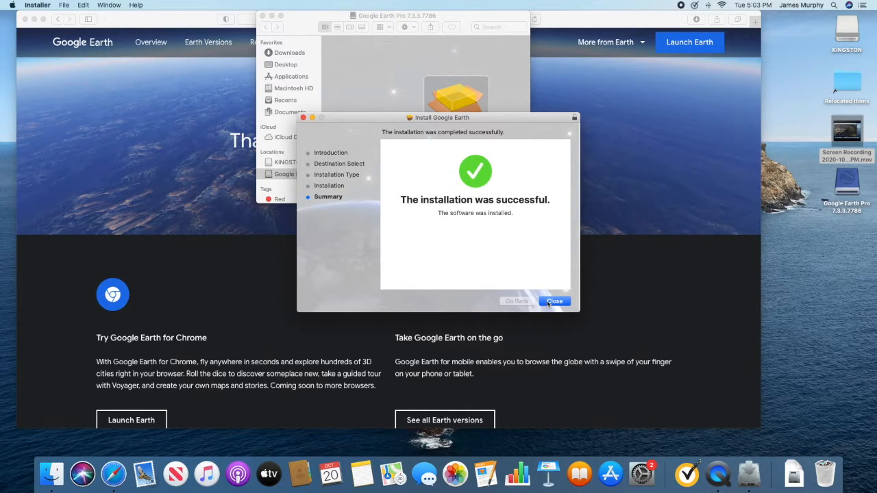
click(552, 302)
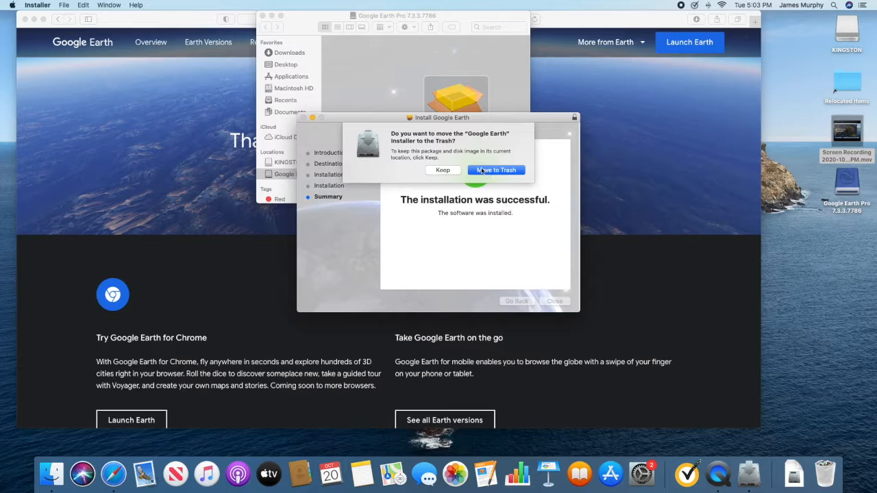
click(498, 170)
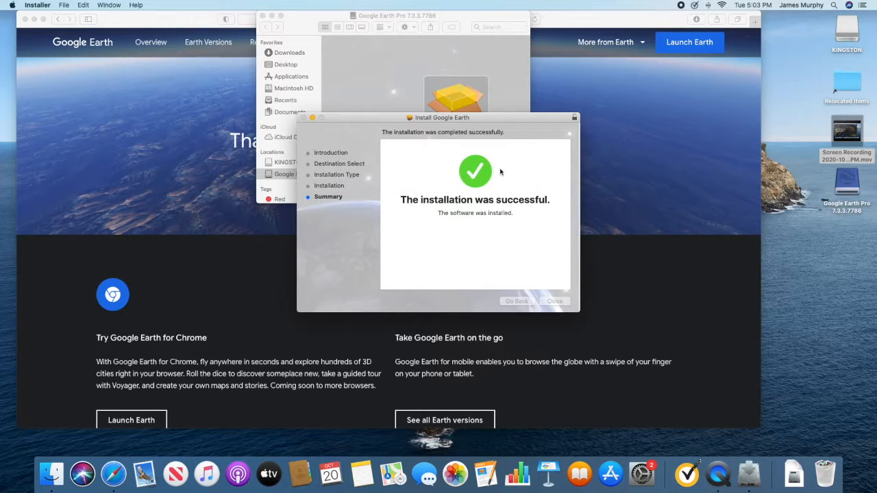
Step: Search the Mac for "google" to launch Google Earth Pro, and dismiss the start-up tips
click(834, 4)
text(google)
key(Return)
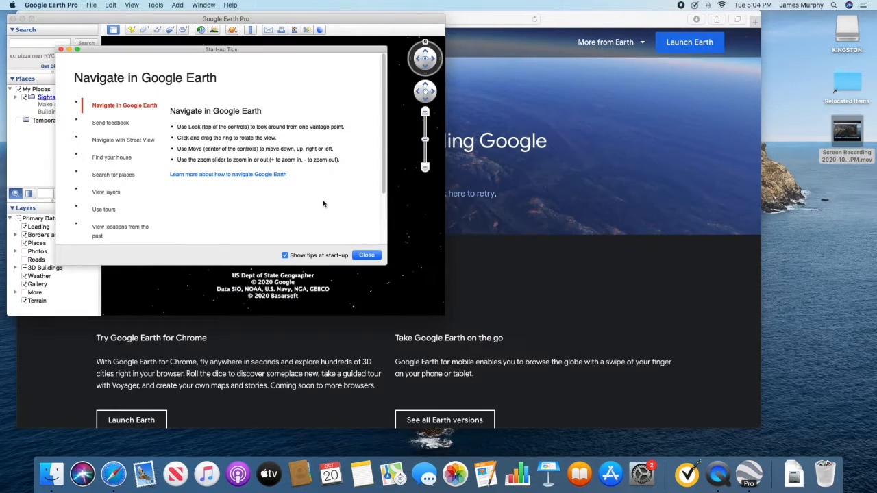
click(363, 256)
Step: Minimize the browser window, then position the Google Earth Pro window near the desktop's upper-left corner and enlarge it
drag(164, 19, 259, 28)
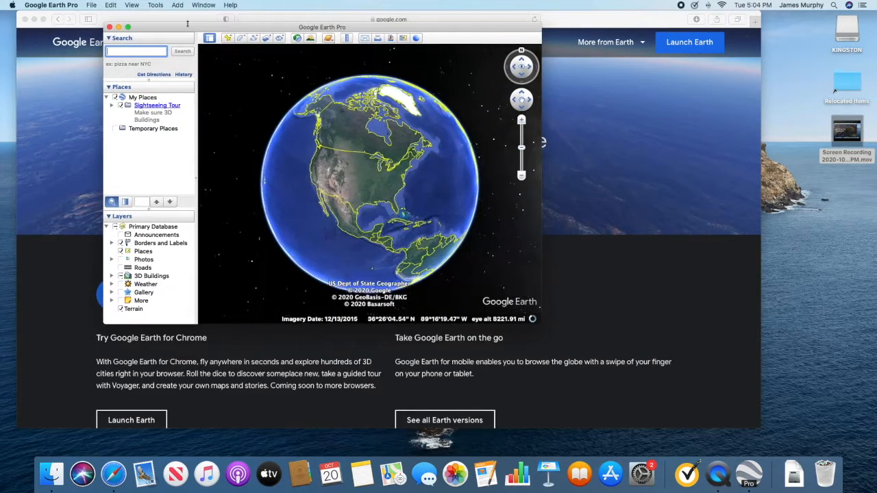
click(34, 20)
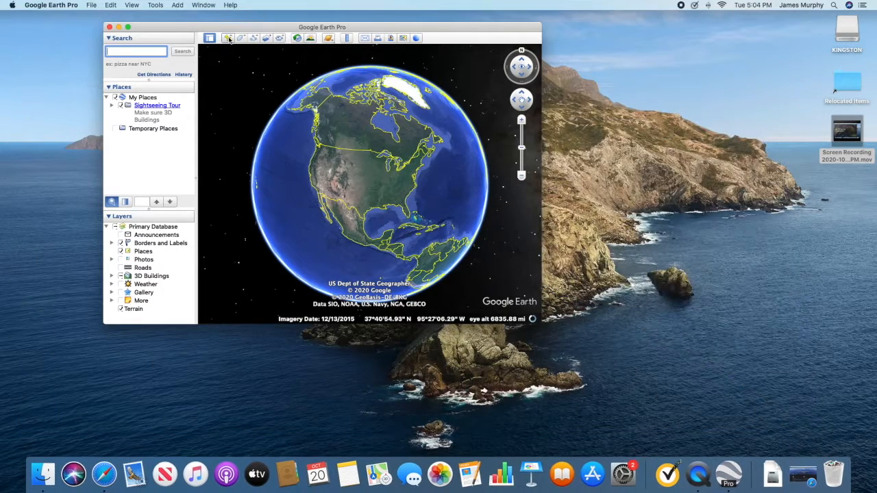
drag(213, 29, 163, 18)
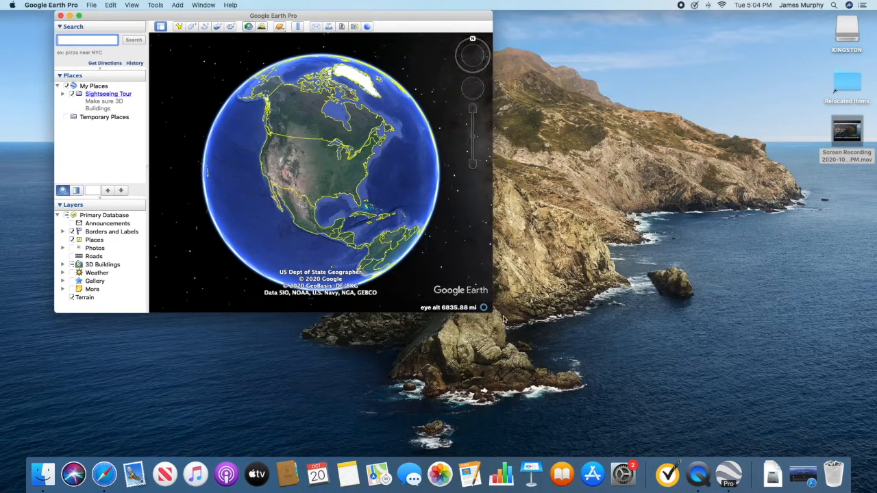
drag(492, 312, 614, 380)
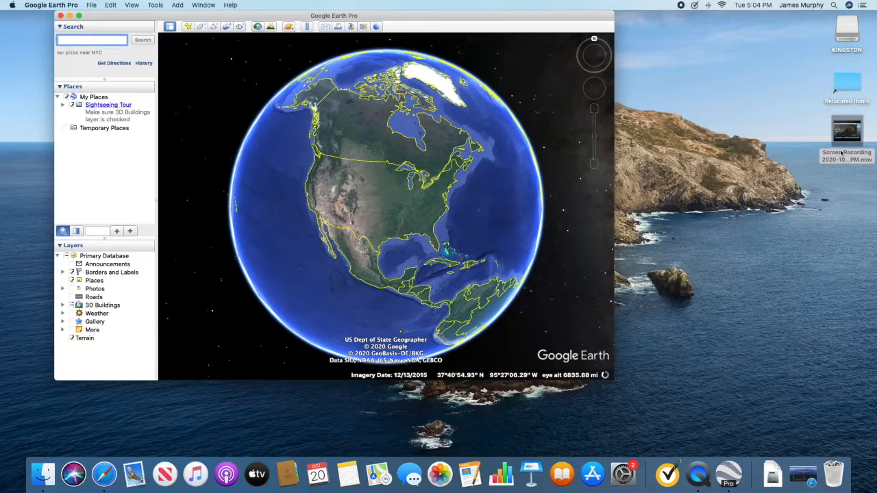
Step: Open the KINGSTON drive and fit its file window beside the Google Earth Pro window
double_click(846, 31)
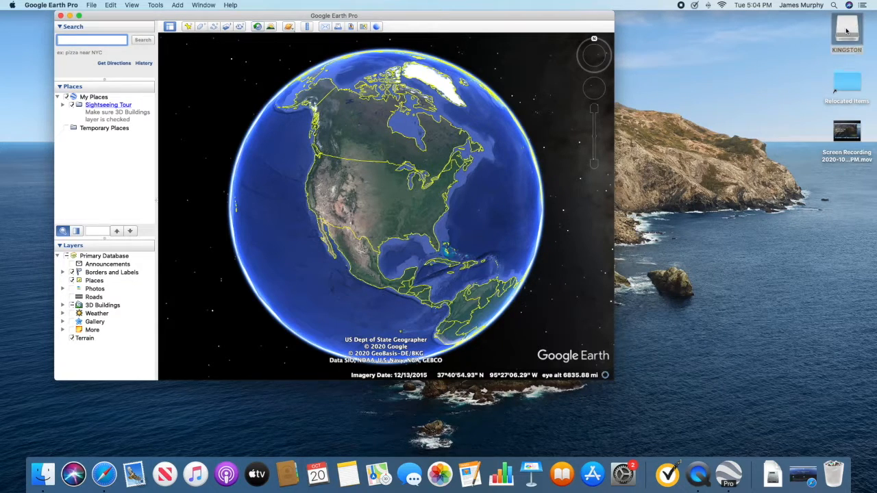
drag(337, 88, 547, 100)
drag(475, 283, 618, 301)
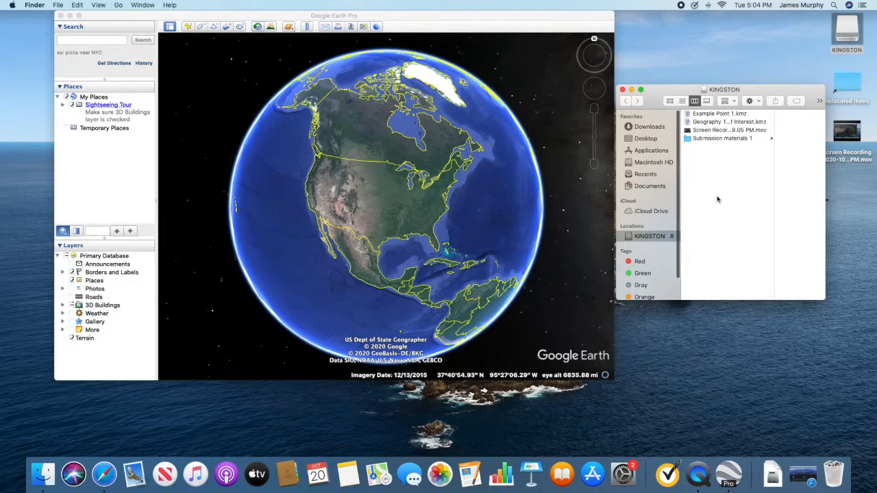
Step: Load Example Point 1.kmz and the Geography 110 Points of Interest.kmz file together from the KINGSTON drive into Google Earth Pro
click(719, 114)
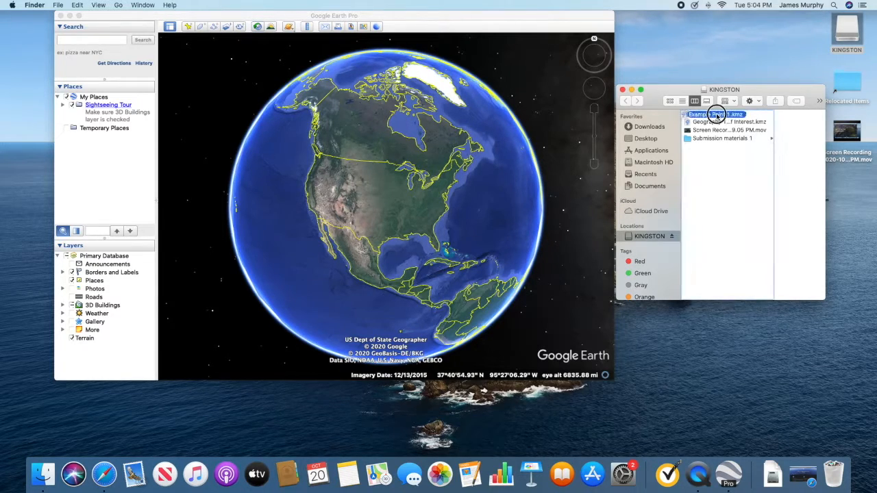
click(719, 122)
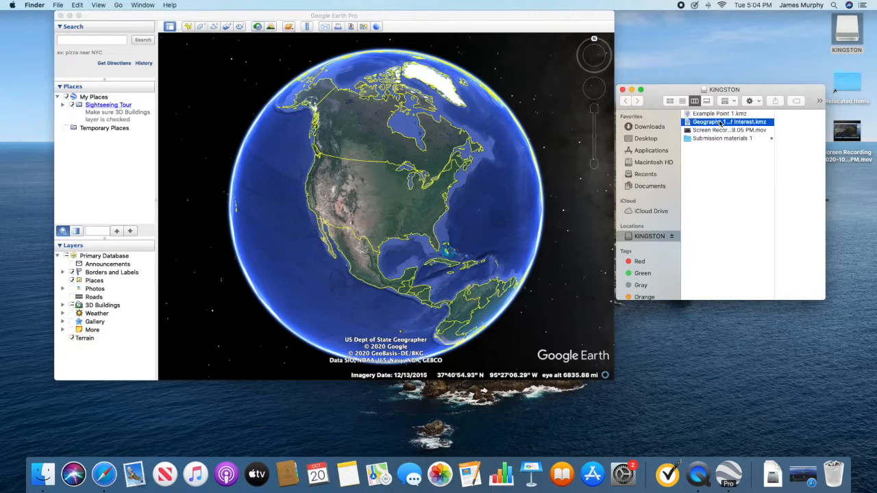
shift+click(698, 114)
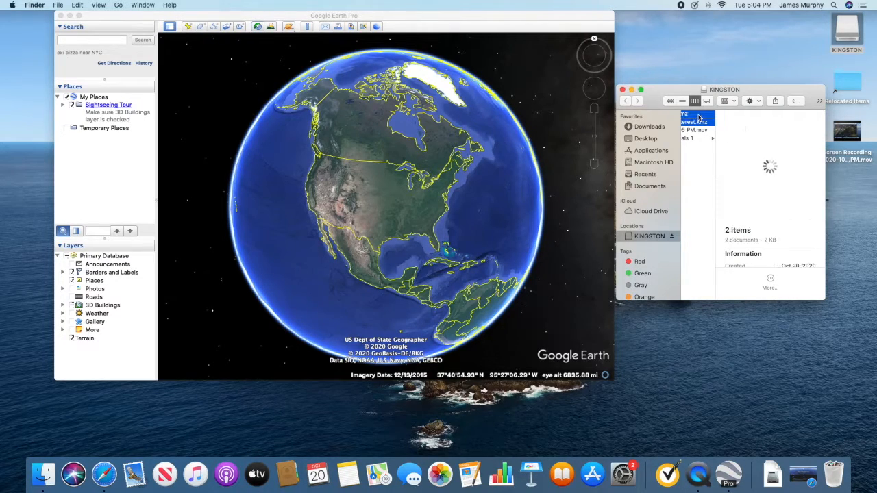
drag(696, 117, 532, 140)
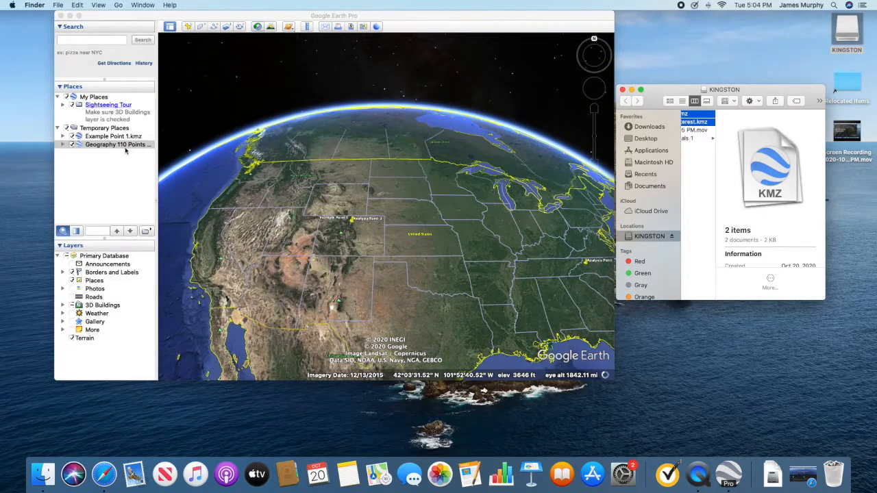
Step: Expand the Geography 110 Points of Interest and Example Point 1.kmz entries in Temporary Places to list their placemarks
click(66, 155)
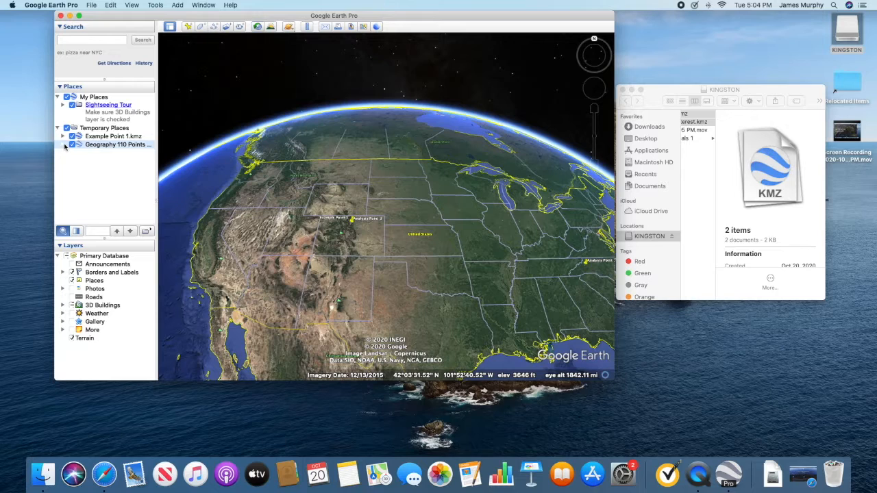
click(64, 146)
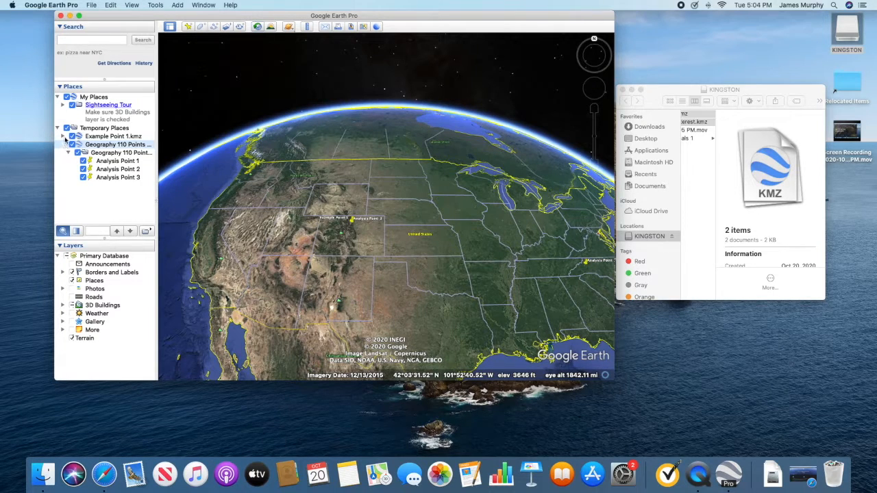
click(63, 137)
Step: Fly to Analysis Point 1 to view its terrain, and then fly to Example Point 1
double_click(127, 171)
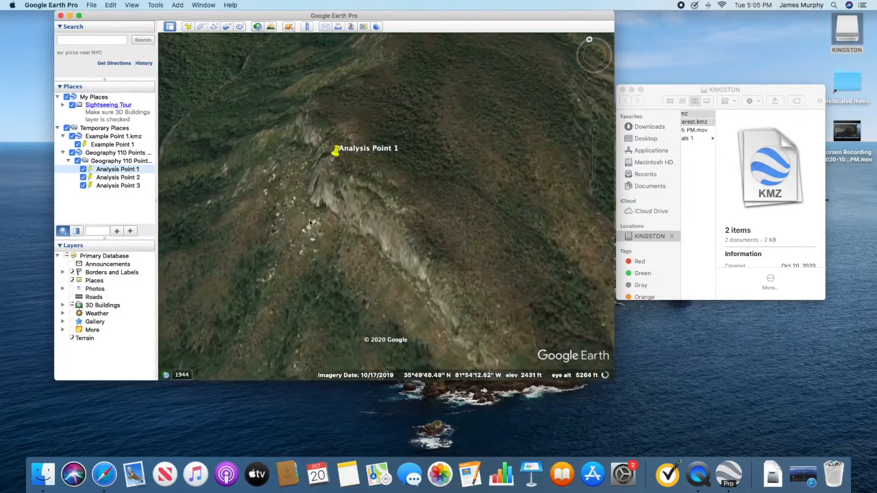
drag(296, 266, 371, 235)
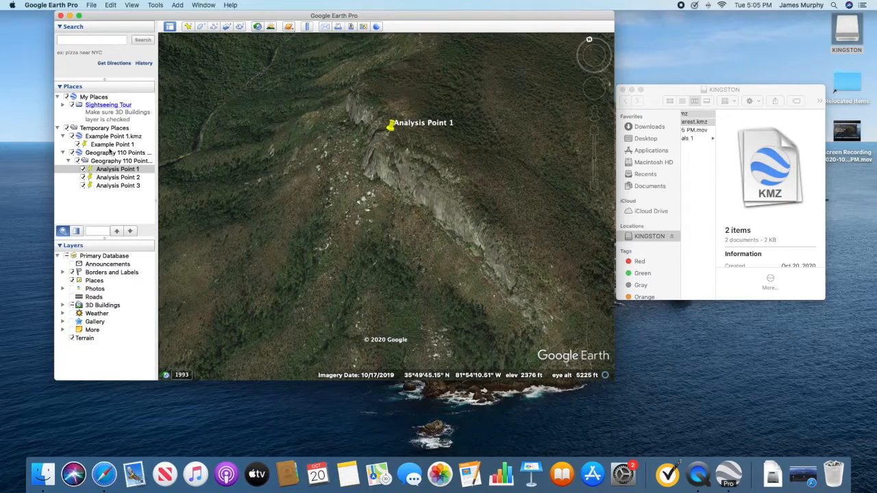
double_click(109, 145)
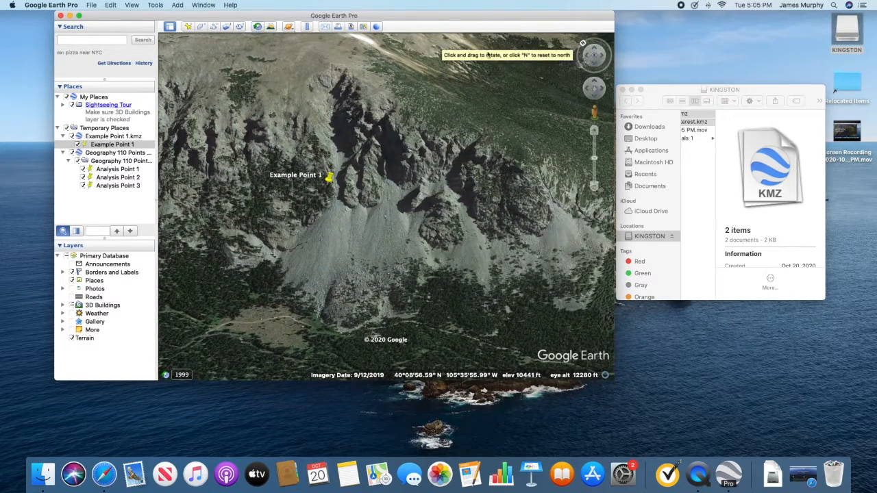
Step: Close the KINGSTON file window and enlarge the Google Earth Pro window into the freed space
click(623, 90)
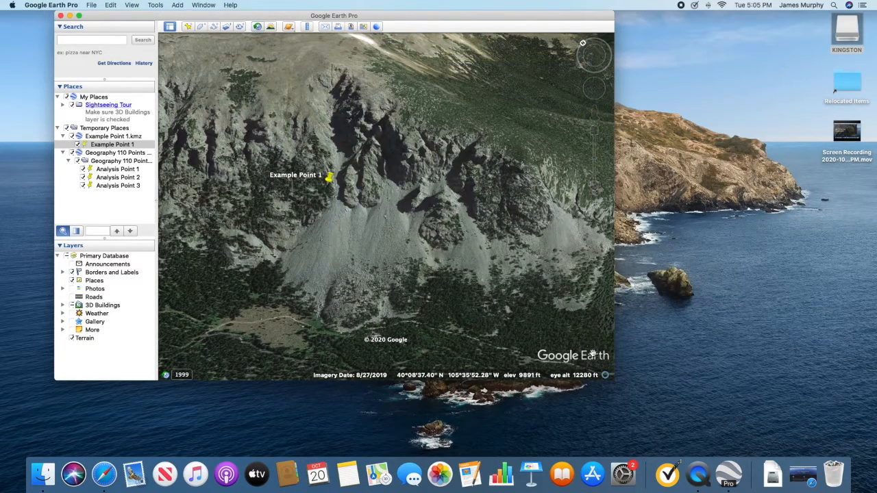
drag(610, 376, 735, 416)
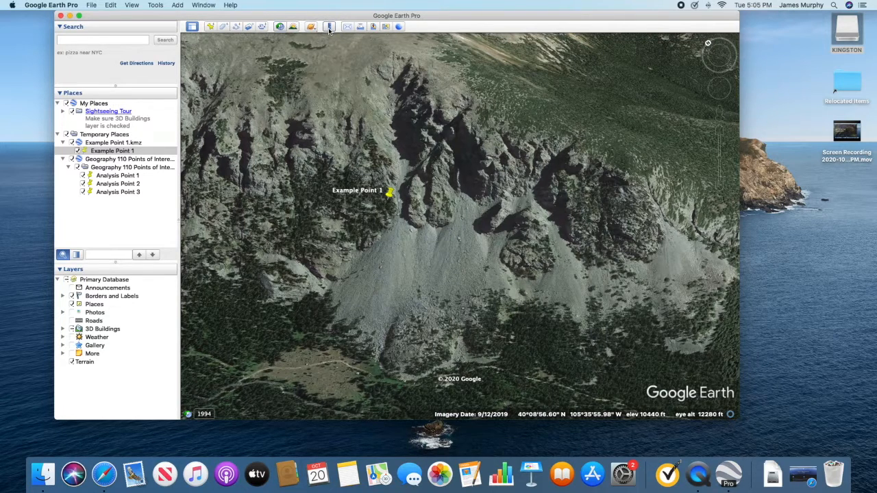
Step: Set up the Ruler for a path measurement in miles with the elevation profile shown, keeping its window clear of Example Point 1
click(329, 27)
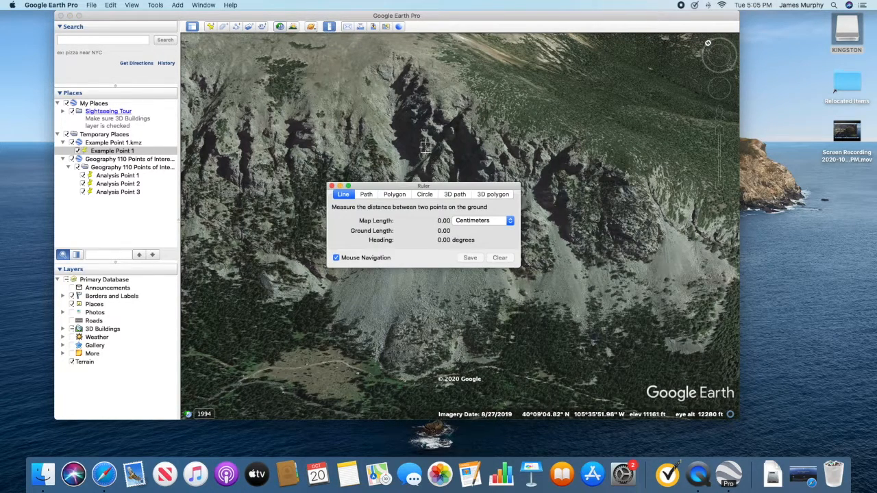
drag(433, 186, 642, 46)
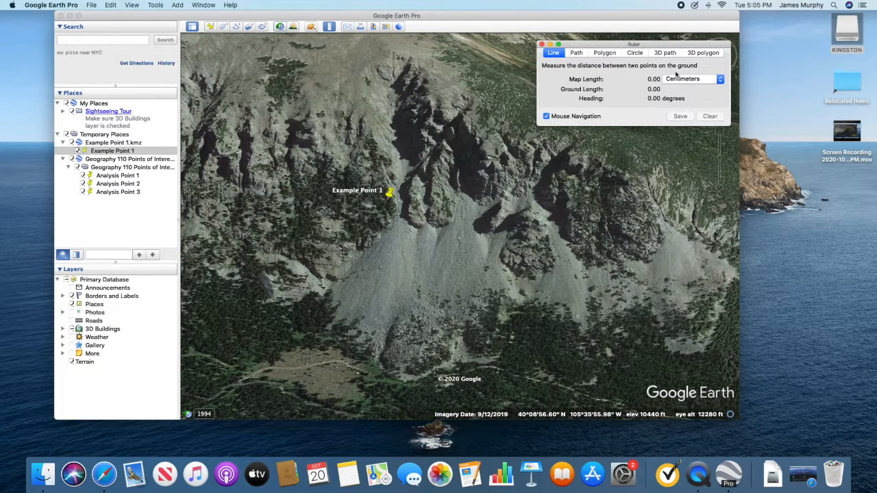
click(576, 53)
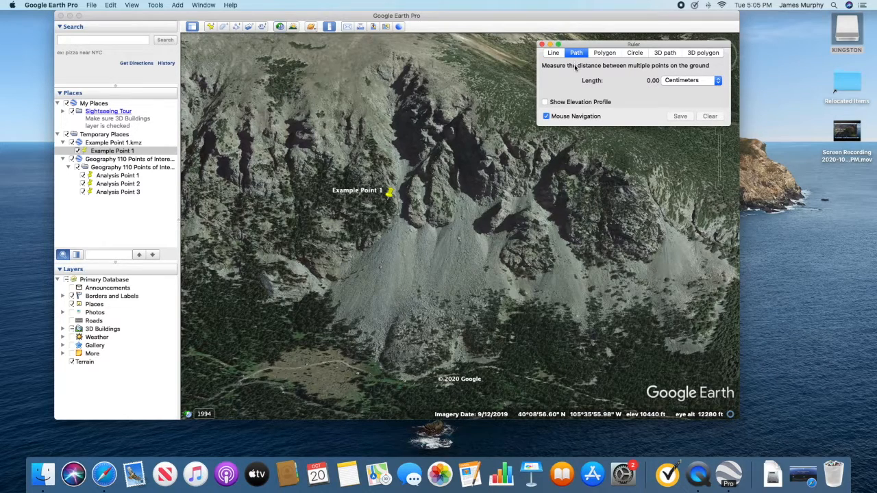
click(565, 103)
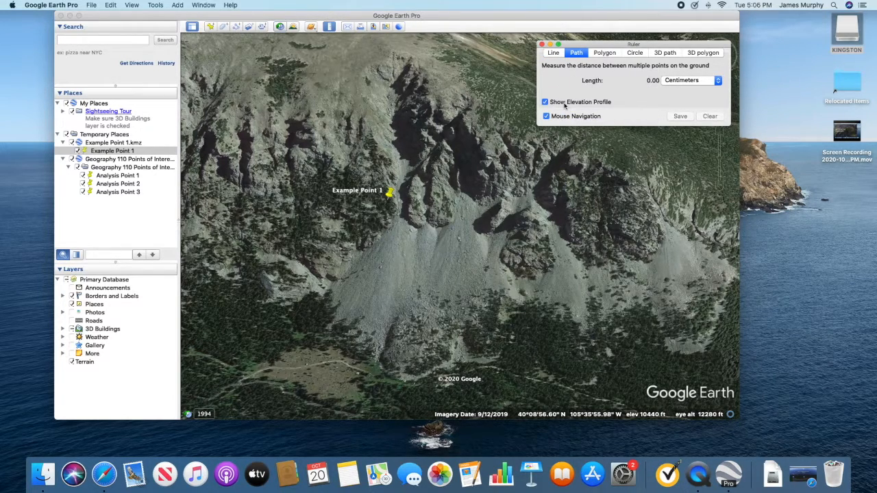
click(692, 81)
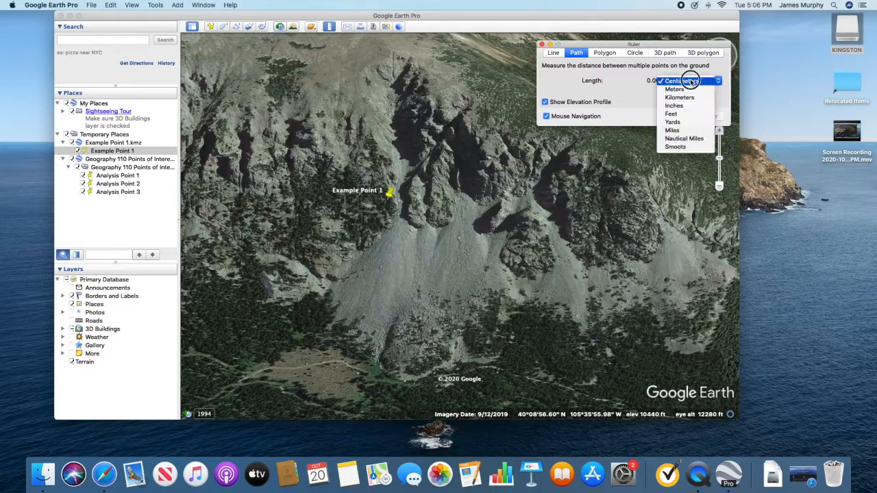
click(682, 132)
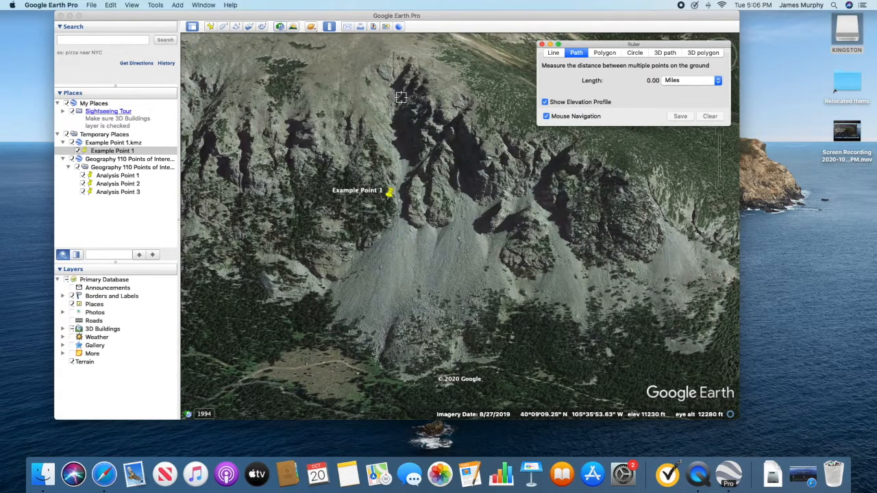
Step: Measure a path about 0.47 miles long from the foot of the talus slope up past Example Point 1 to the ridge top
click(406, 379)
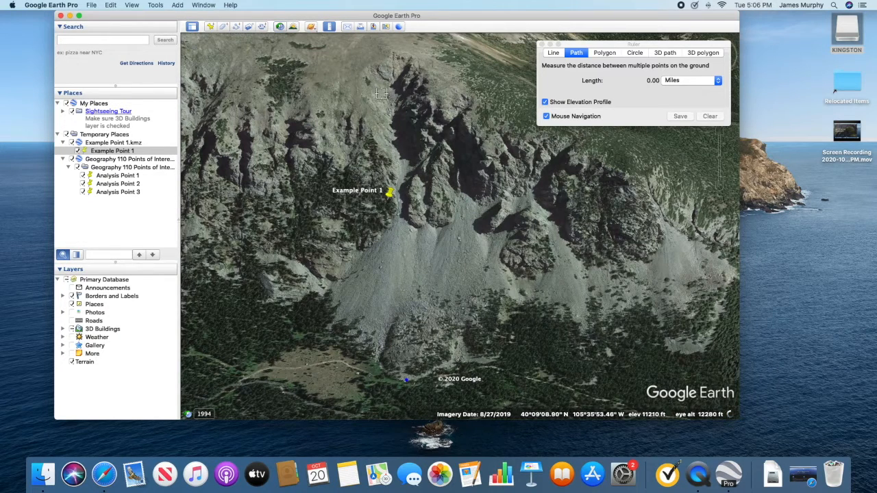
click(395, 54)
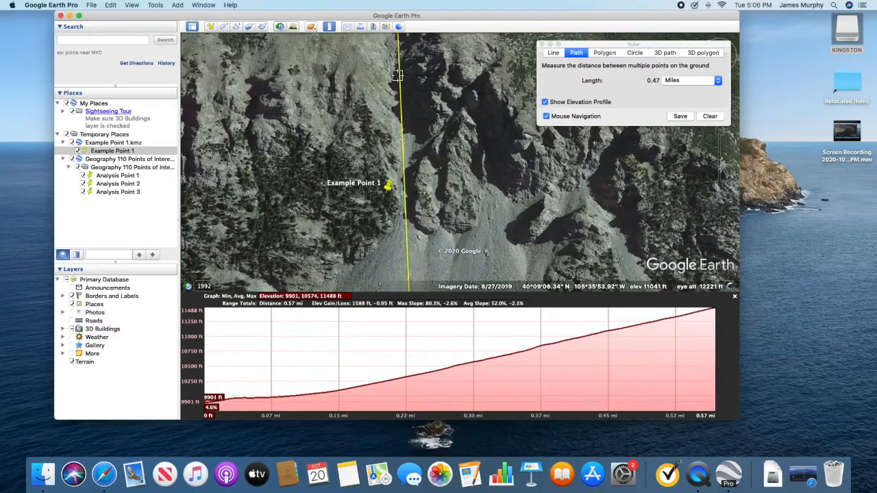
mouse_move(441, 241)
middle_down()
mouse_move(442, 275)
mouse_move(442, 254)
mouse_move(444, 265)
middle_up()
scroll(444, 266, down, 8)
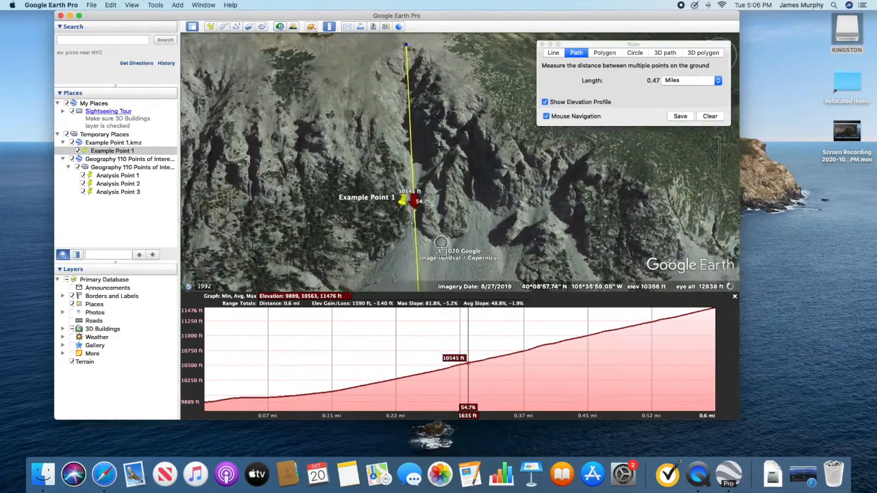